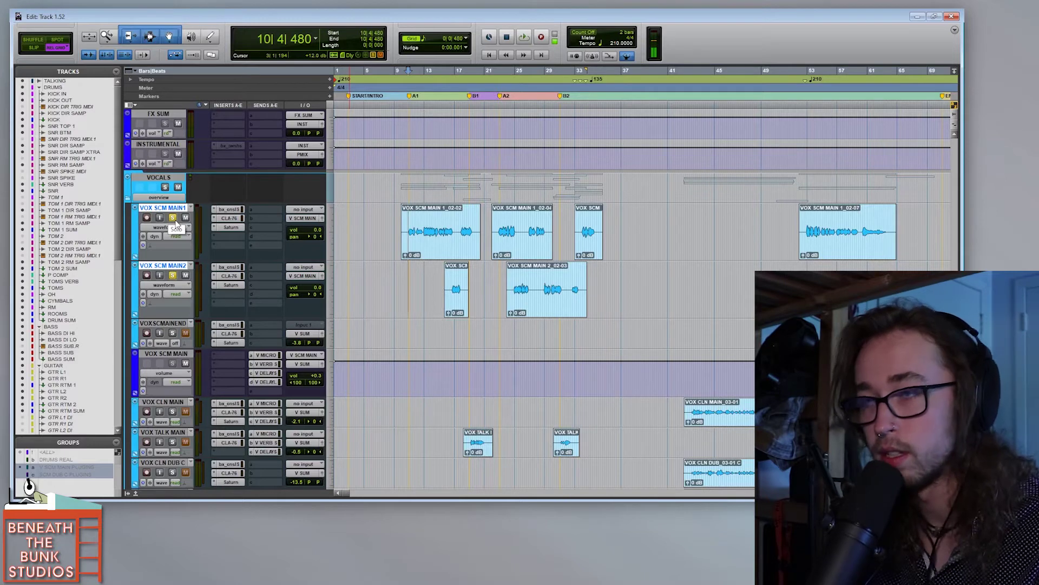
- Unsolo VOX SCM MAIN1 and VOX SCM MAIN2 and play the A1 section in the full mix
left_click(175, 219)
left_click(172, 275)
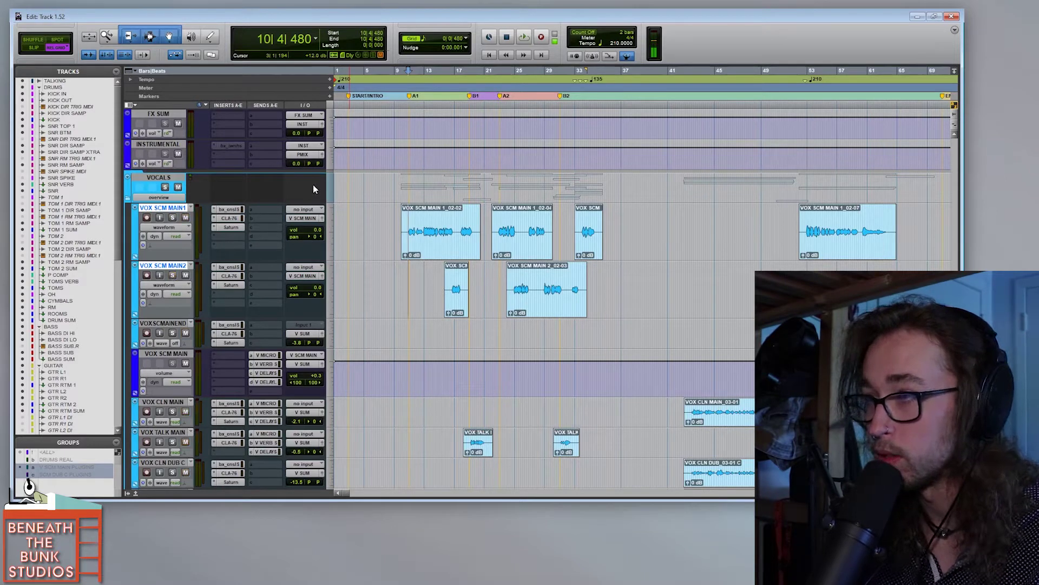
key("space")
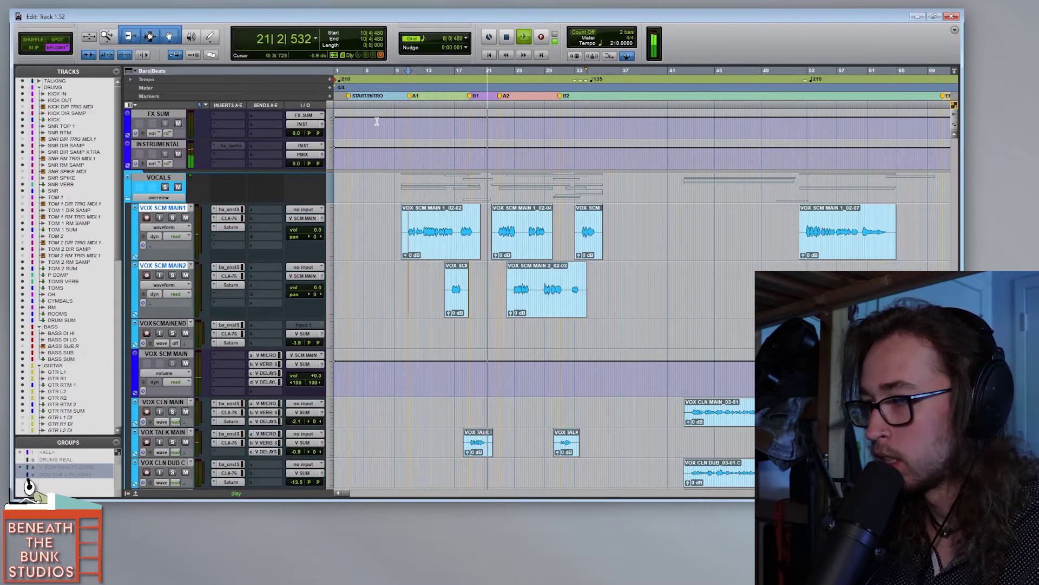
key("space")
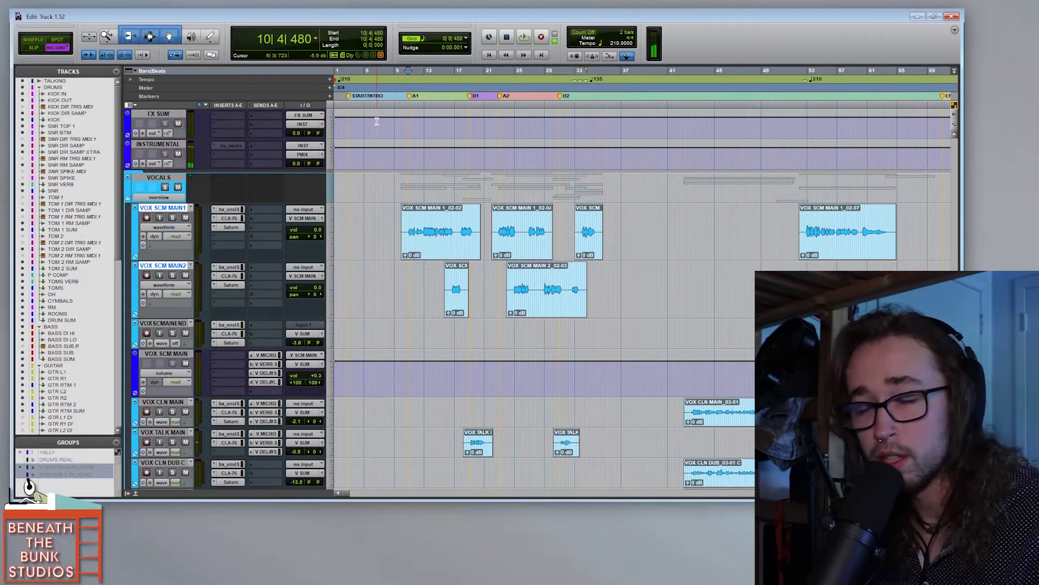
- Solo VOX SCM MAIN1 and VOX SCM MAIN2 and play the A1 section with the vocal processing active
left_click(172, 218)
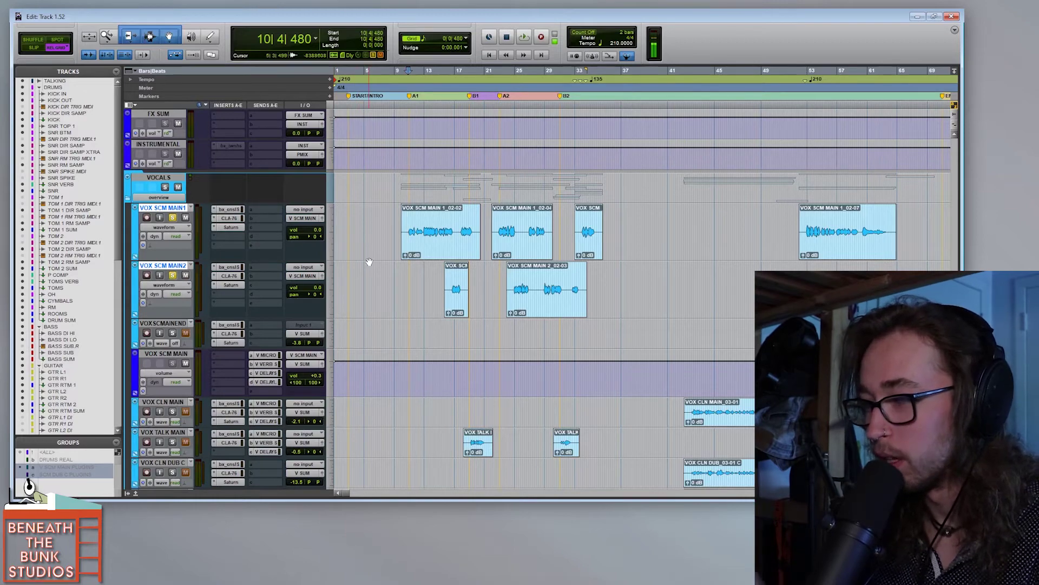
key("ctrl+]")
key("ctrl+]")
scroll(368, 262, "right", 5)
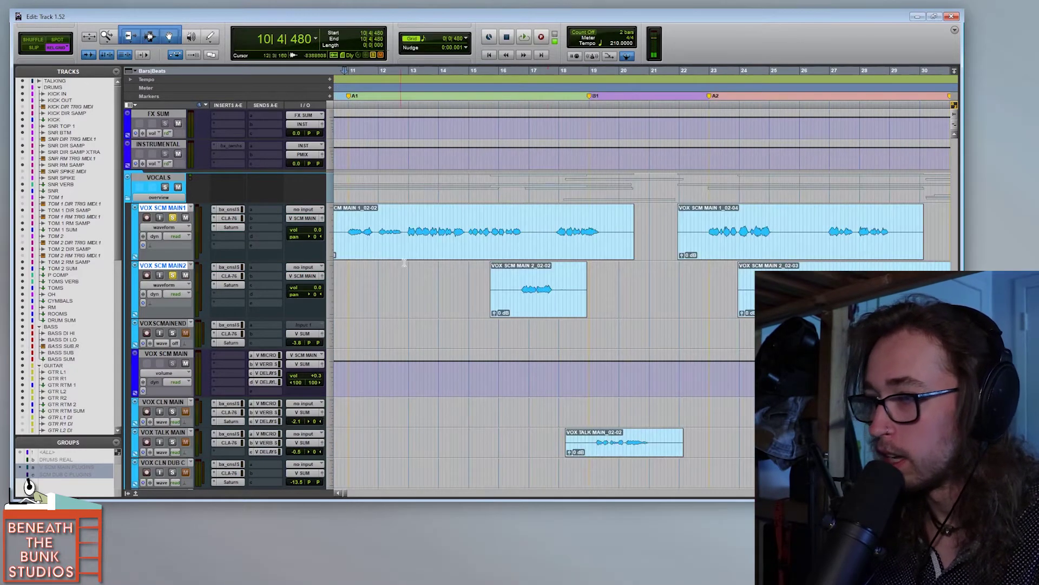
scroll(465, 287, "down", 12)
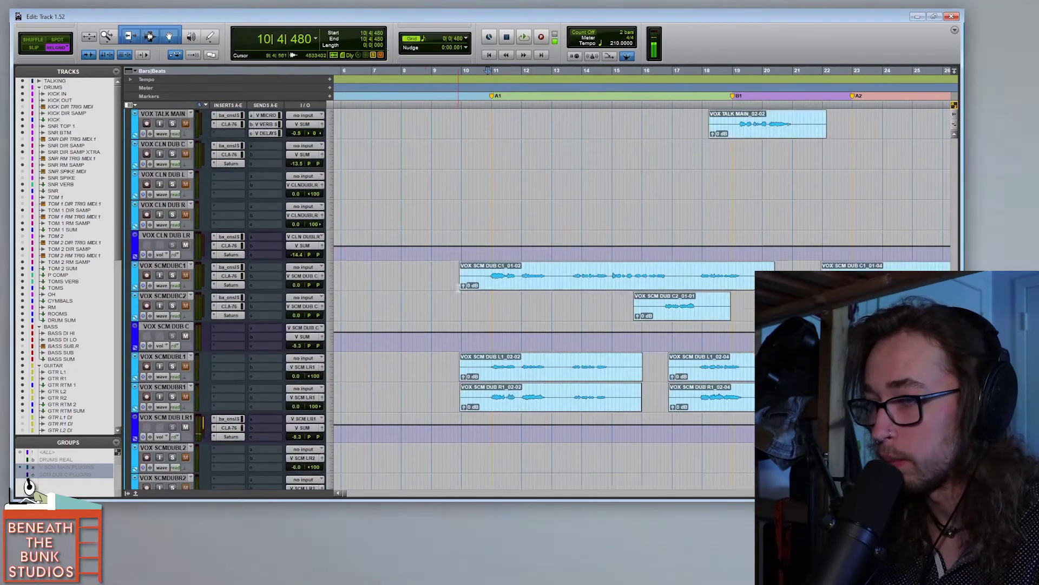
scroll(511, 309, "up", 12)
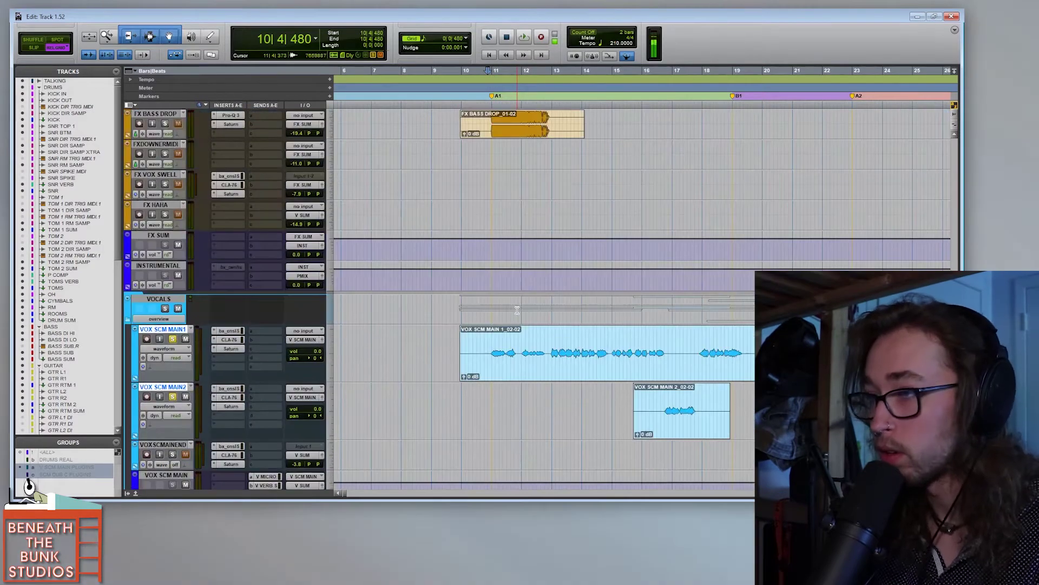
scroll(517, 310, "down", 1)
key("space")
scroll(517, 310, "down", 2)
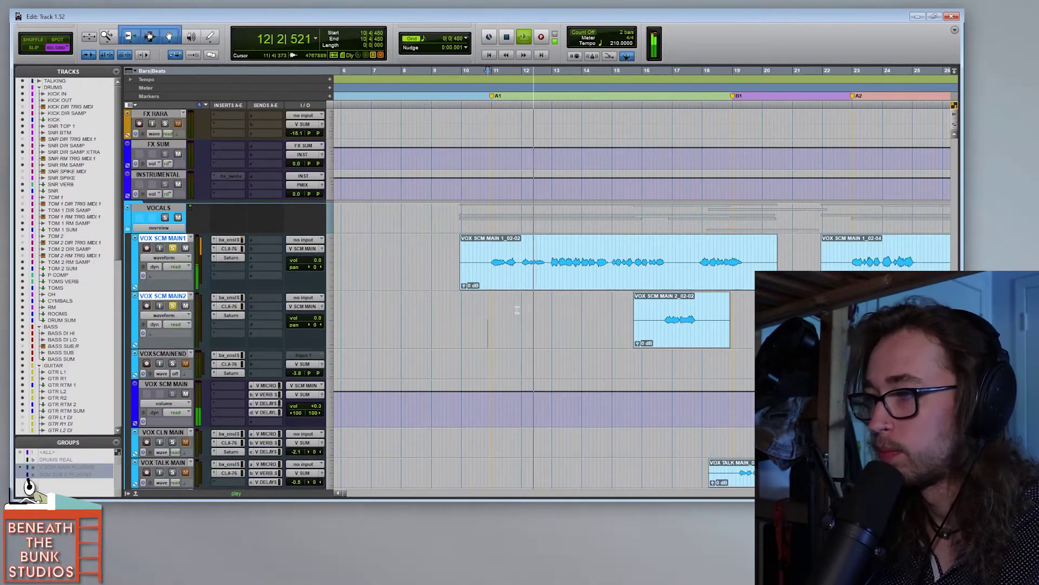
scroll(517, 310, "right", 2)
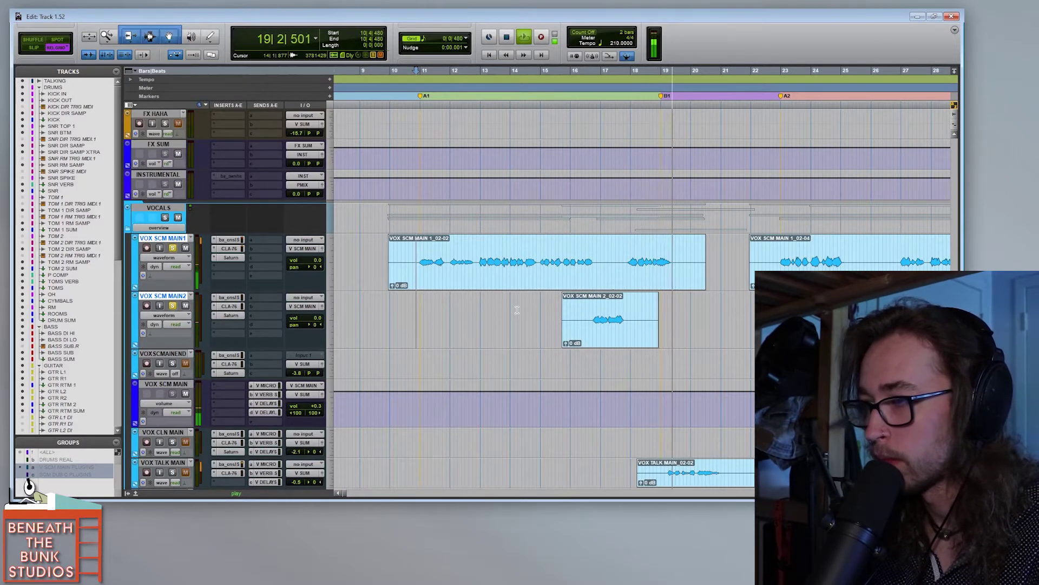
key("space")
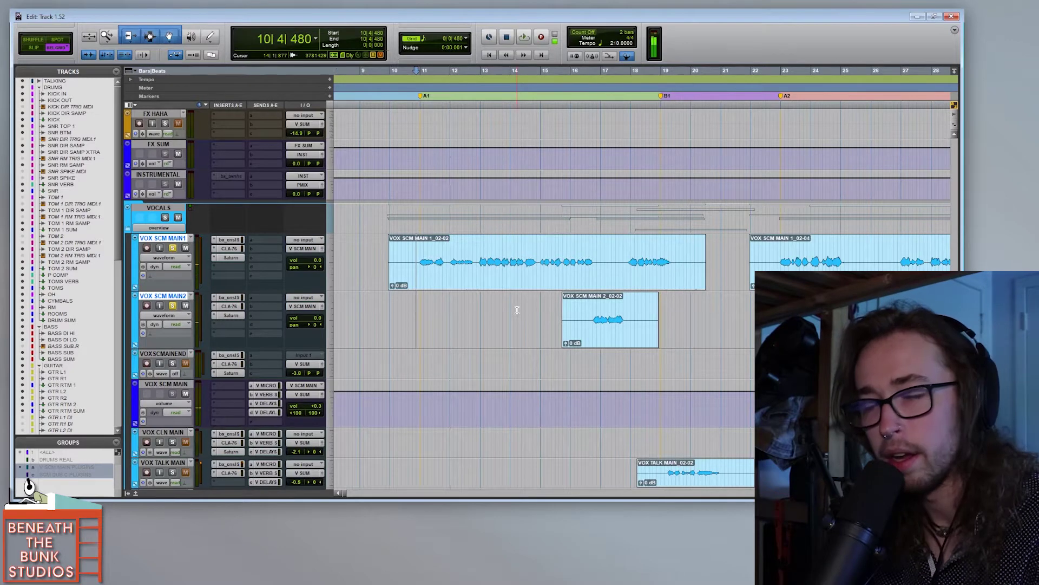
- Bypass all inserts on both scream tracks and the VOX SCM MAIN sends, raise VOX SCM MAIN's volume to +3.8, and play the dry vocal
left_click(228, 314, "ctrl")
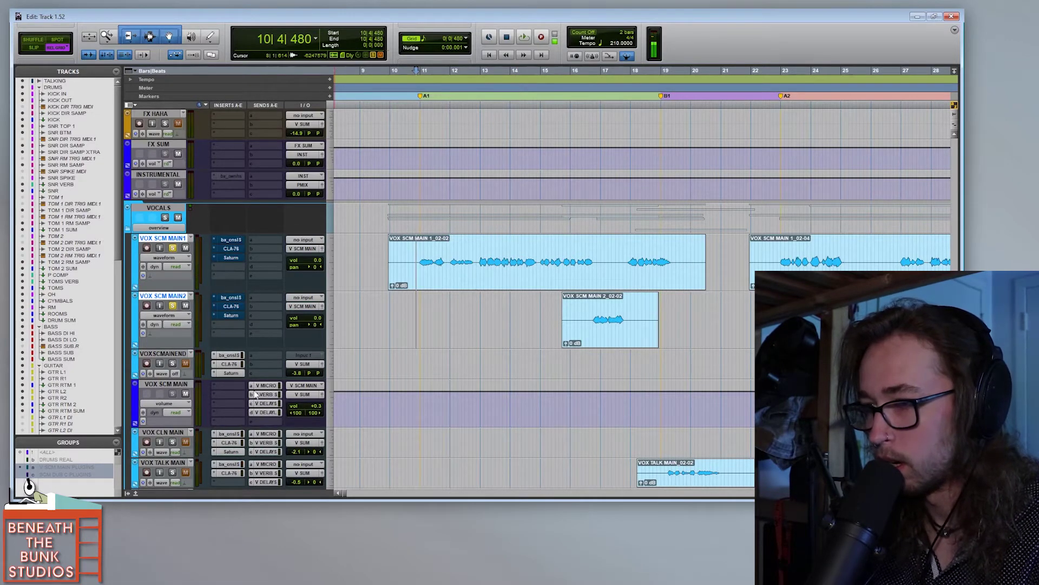
left_click_drag(268, 415, 275, 388)
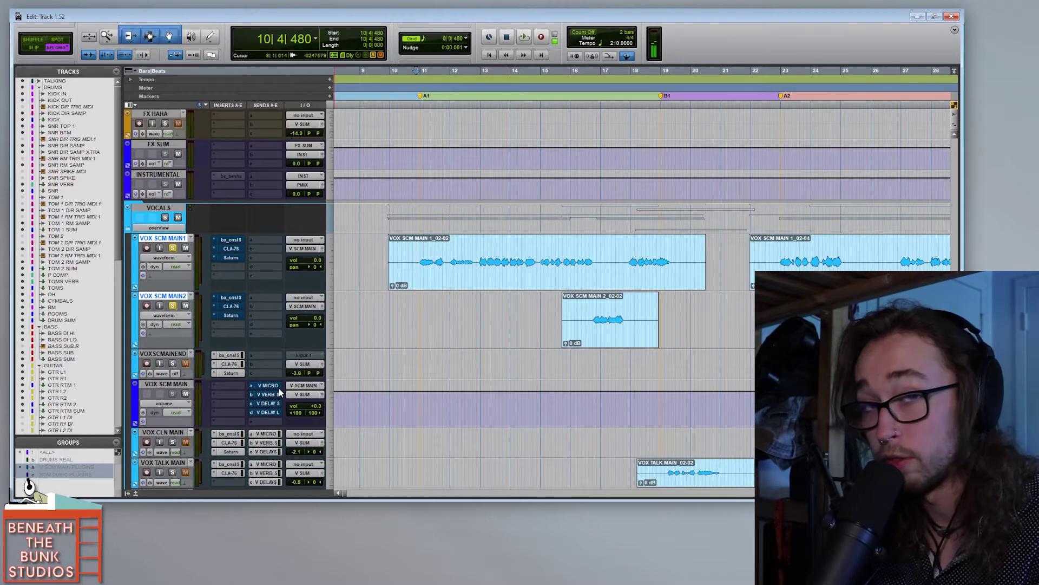
key("space")
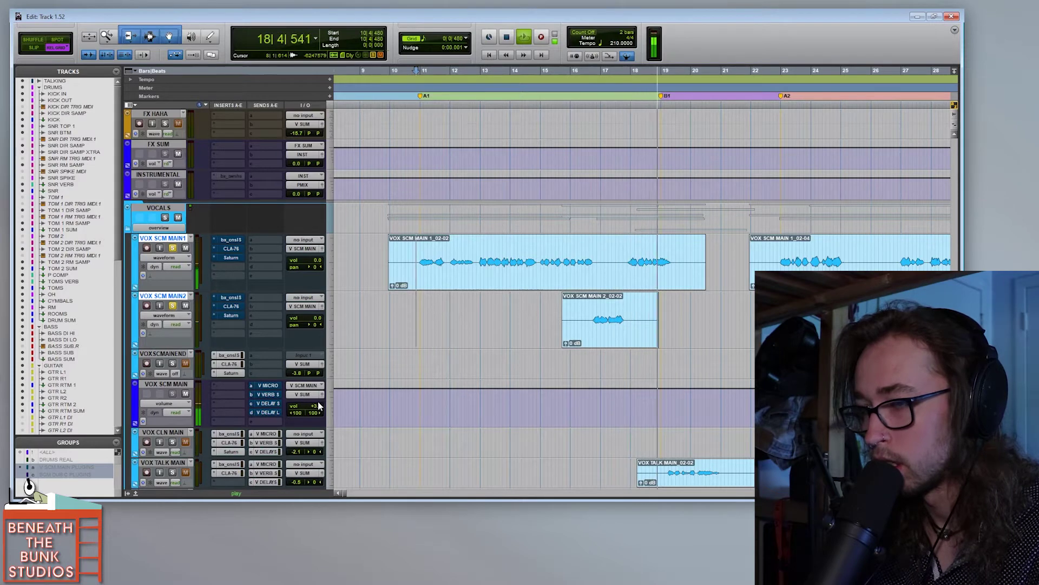
key("space")
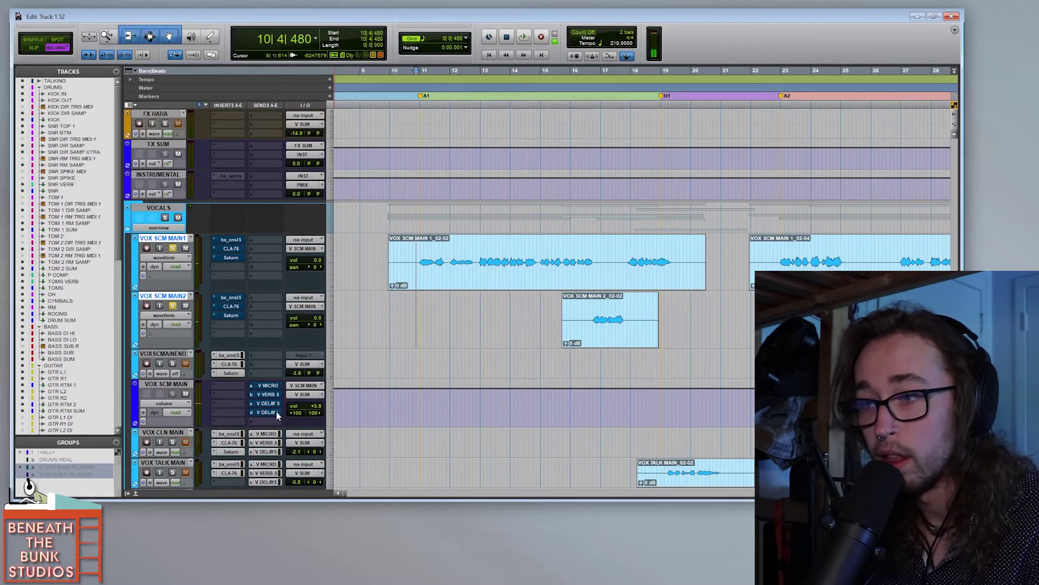
- Select the vocal phrases in the first VOX SCM MAIN1 clip, starting at 10|4|480 and ending just before the clip's end
left_click_drag(406, 264, 686, 248)
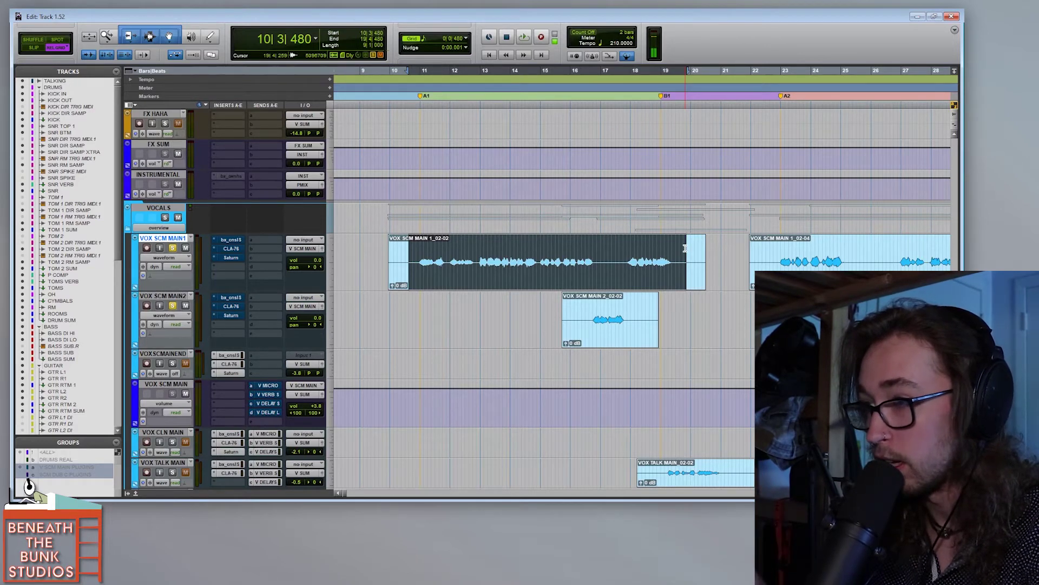
left_click_drag(682, 253, 417, 251)
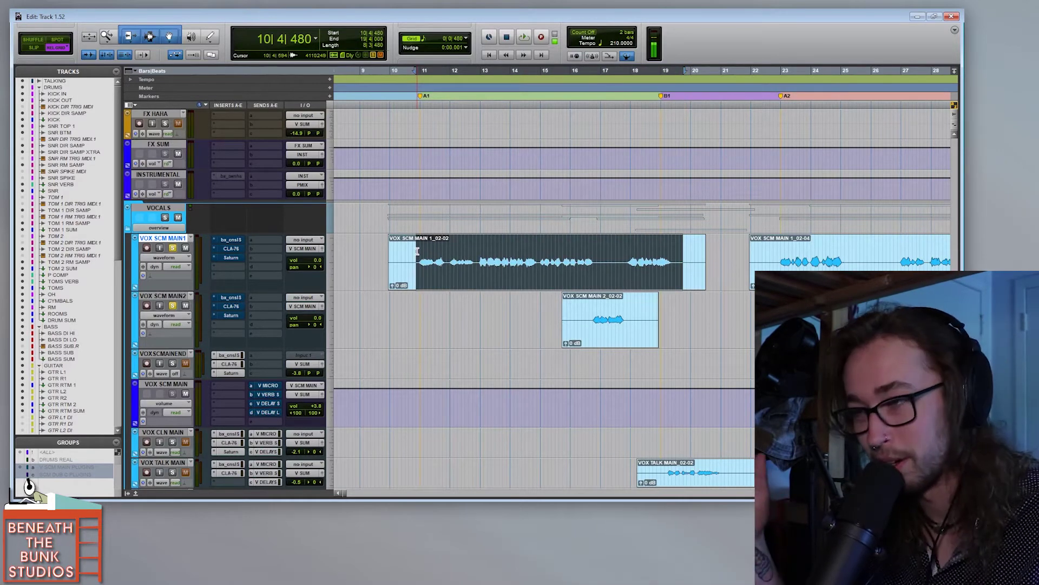
- Reactivate the VOX SCM MAIN sends and both scream tracks' inserts, and bypass them all again
left_click_drag(274, 387, 277, 406)
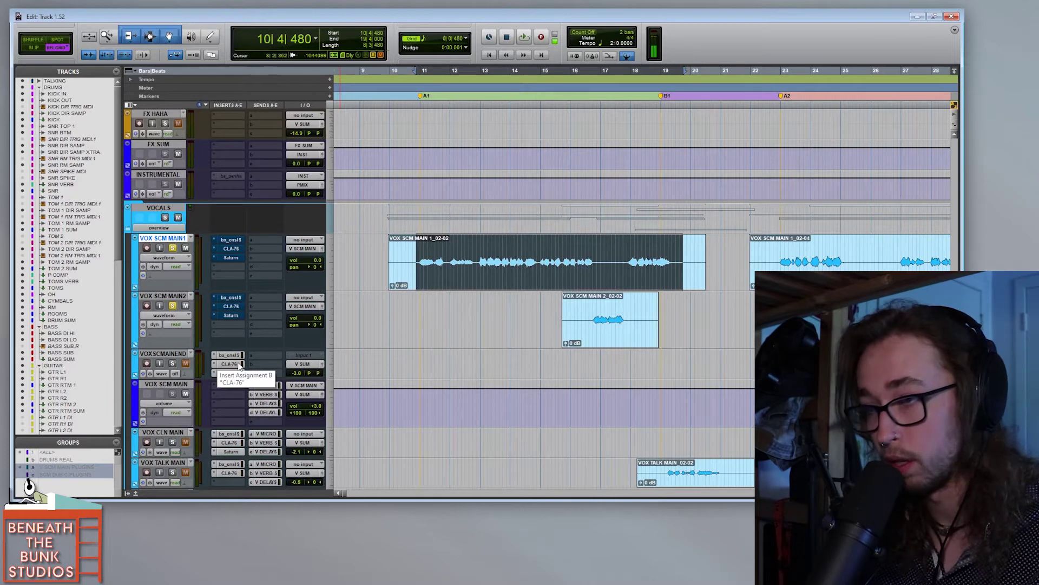
left_click_drag(239, 320, 241, 299)
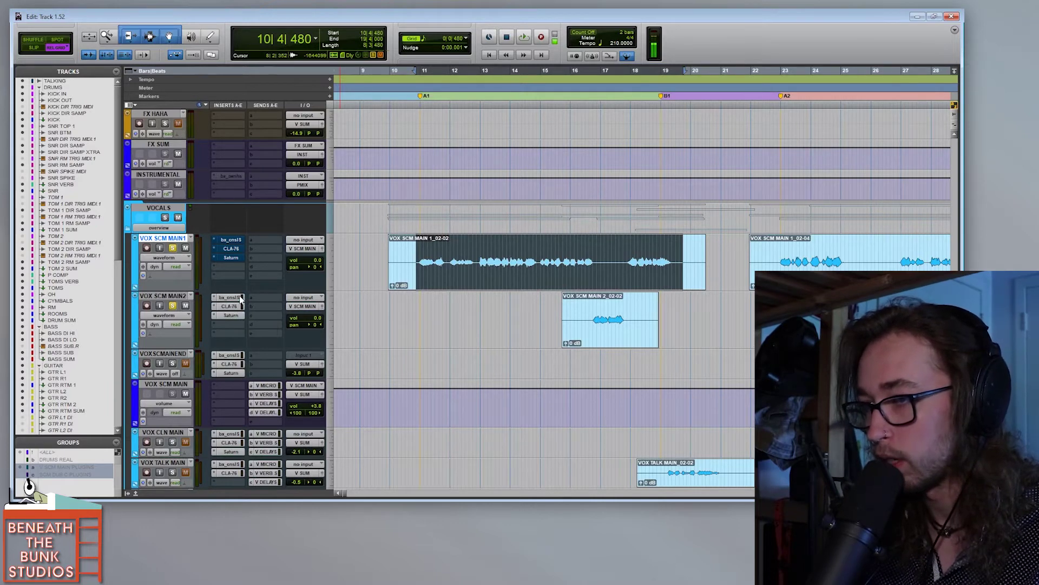
left_click_drag(238, 258, 238, 243)
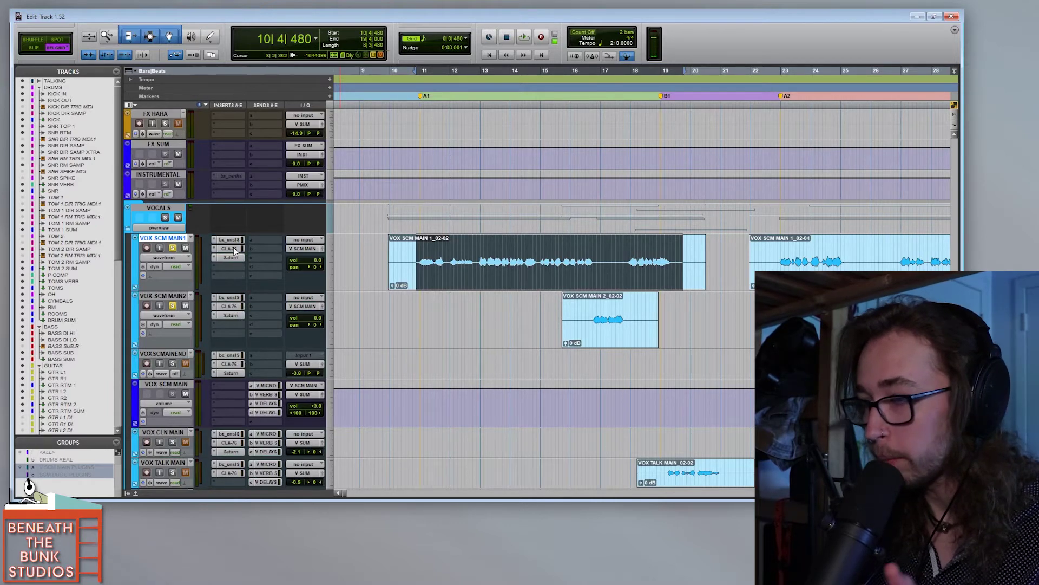
left_click(229, 296, "ctrl")
left_click(233, 240, "ctrl")
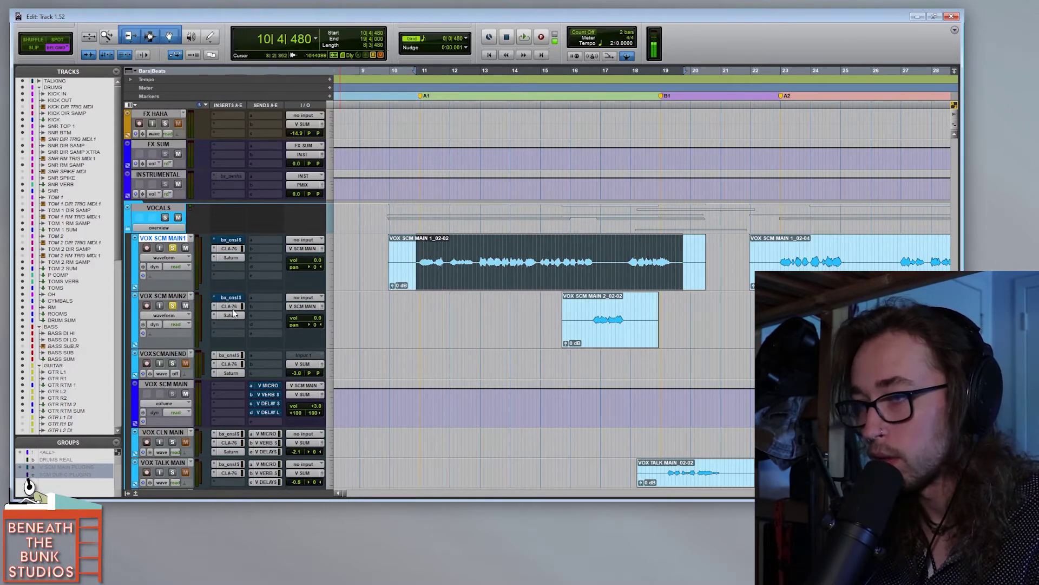
left_click(232, 248, "ctrl")
left_click(235, 258, "ctrl")
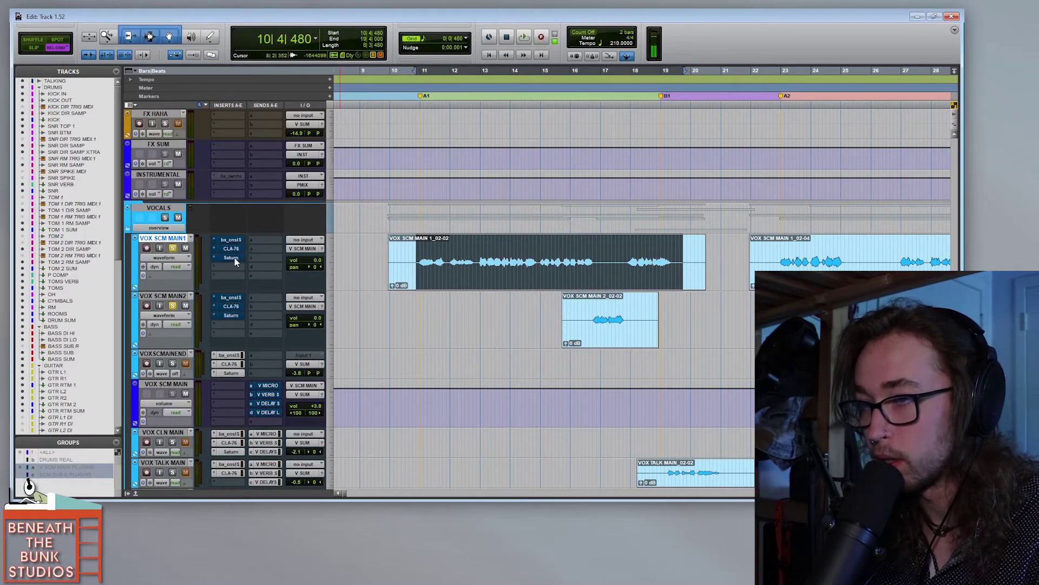
- Activate the bx_console SSL 4000 E insert on both scream tracks and open its VOX SCM MAIN1 instance clear of the track controls
left_click(231, 241, "ctrl")
left_click(233, 299, "ctrl")
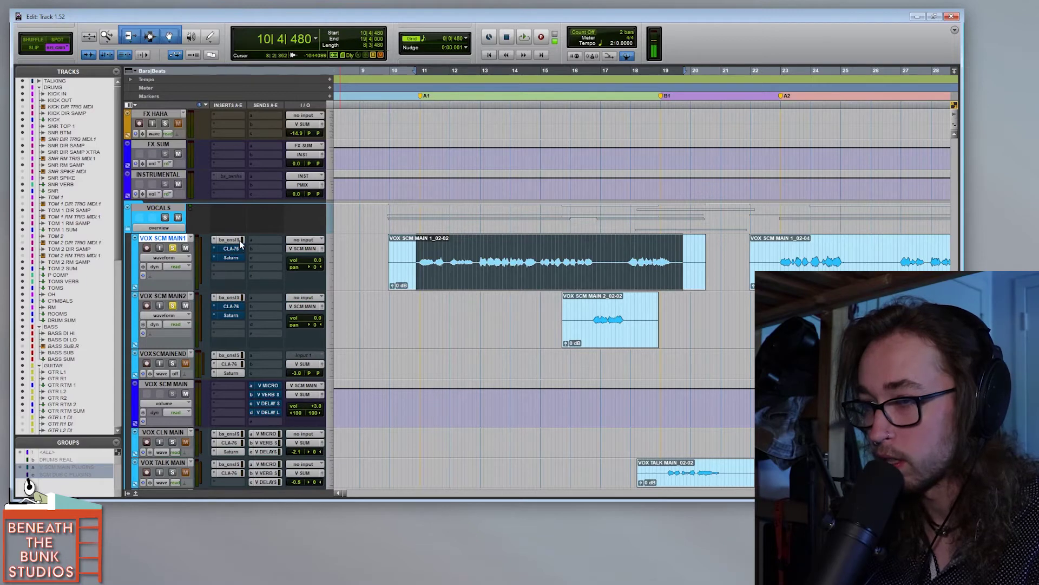
left_click(237, 241)
left_click_drag(574, 25, 550, 27)
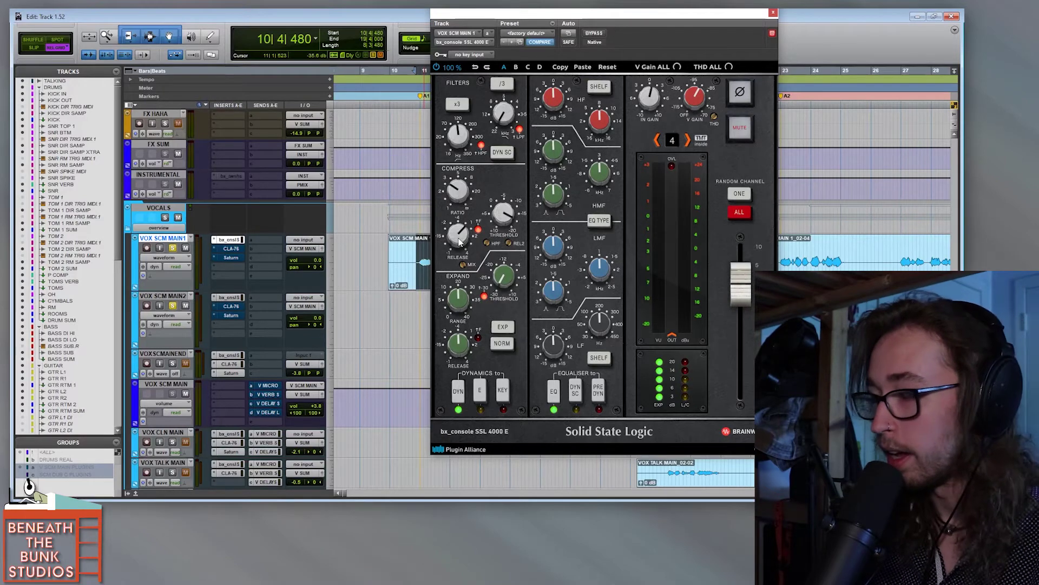
left_click_drag(588, 15, 794, 17)
- Set the VOX SCM MAIN volume to +2.4 and play the selected vocal through the SSL channel strip
left_click_drag(317, 410, 323, 405)
key("space")
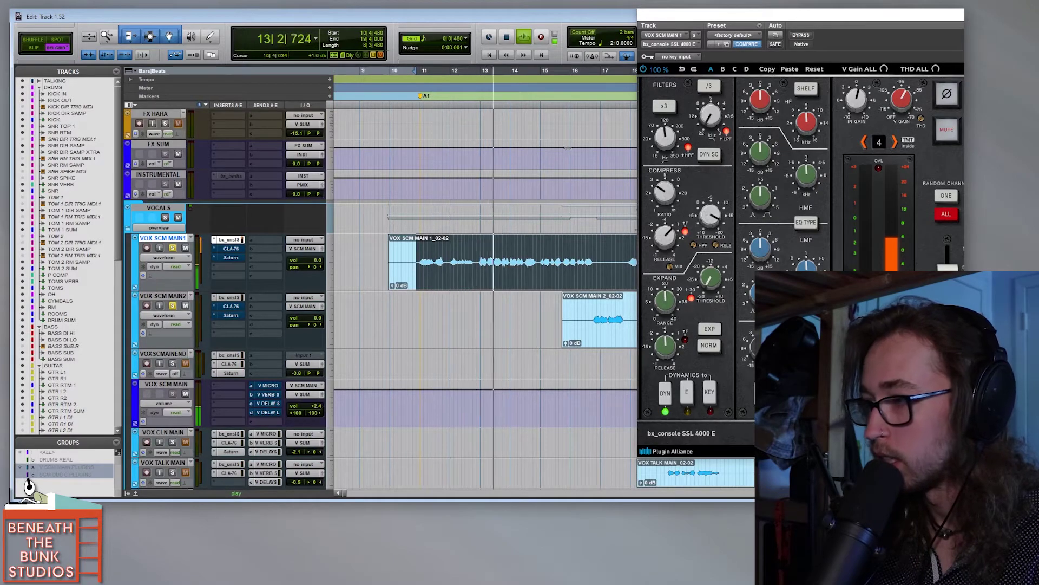
left_click_drag(713, 19, 160, 17)
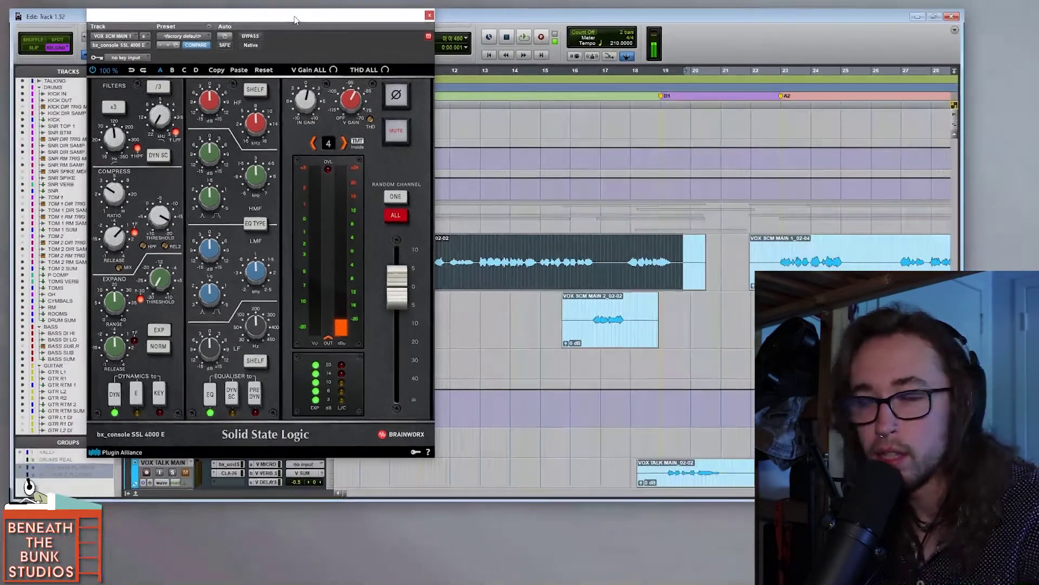
left_click_drag(445, 23, 1038, 55)
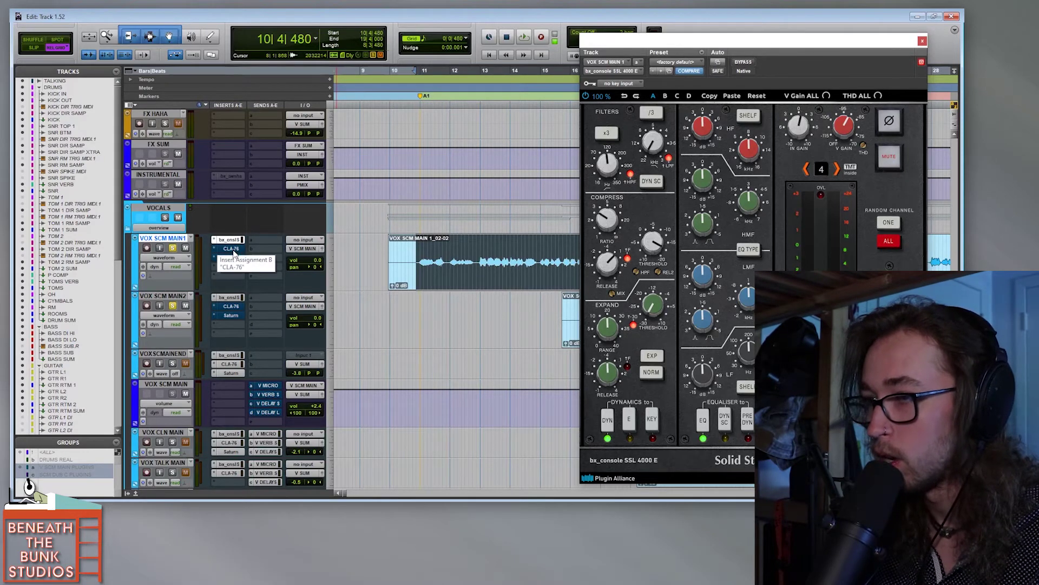
- Activate the CLA-76 compressor on both scream tracks, play the vocal, and review the CLA-76 and SSL settings on VOX SCM MAIN1
left_click(229, 306)
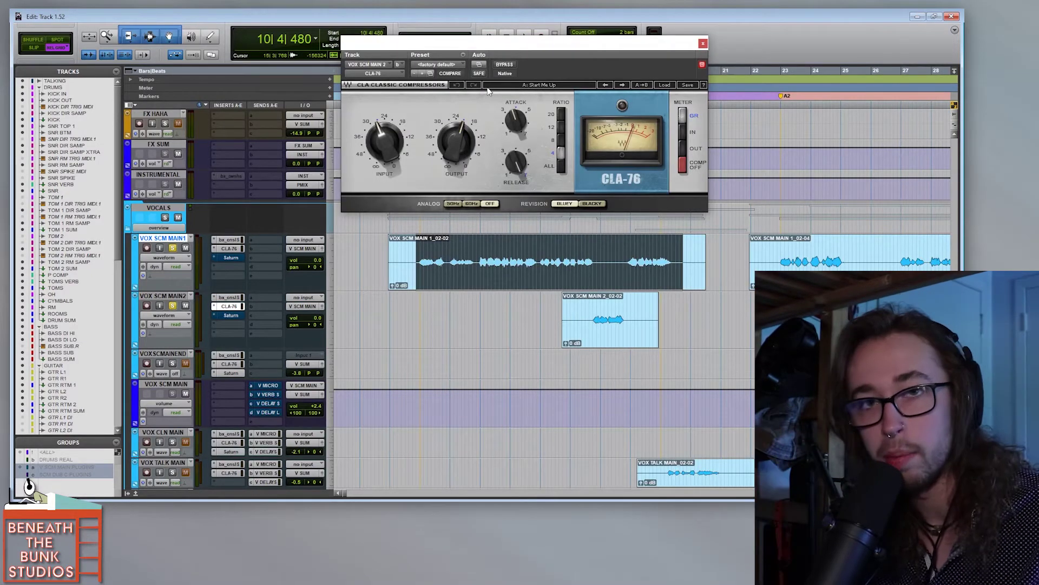
key("space")
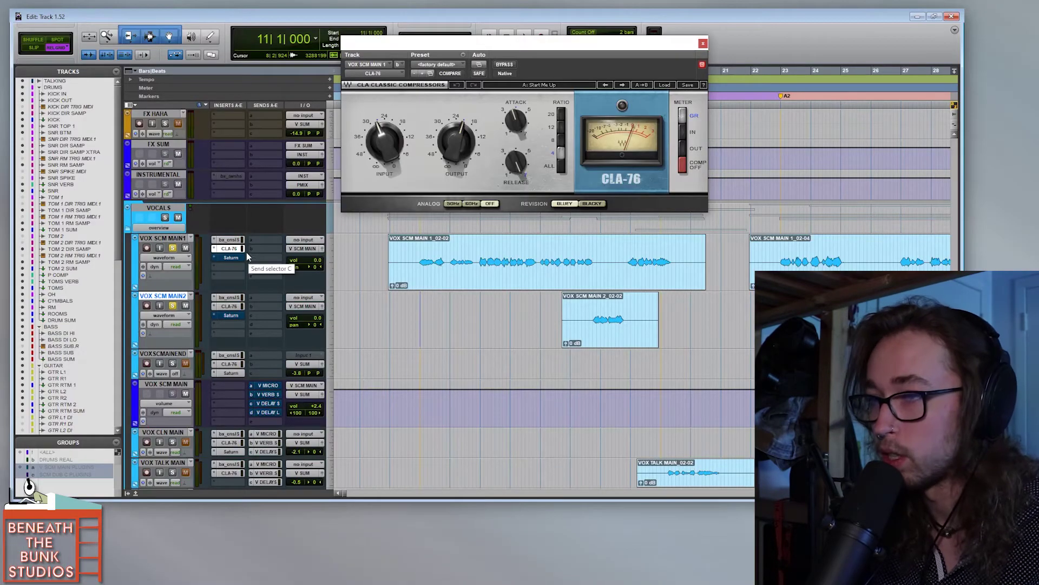
left_click(228, 239)
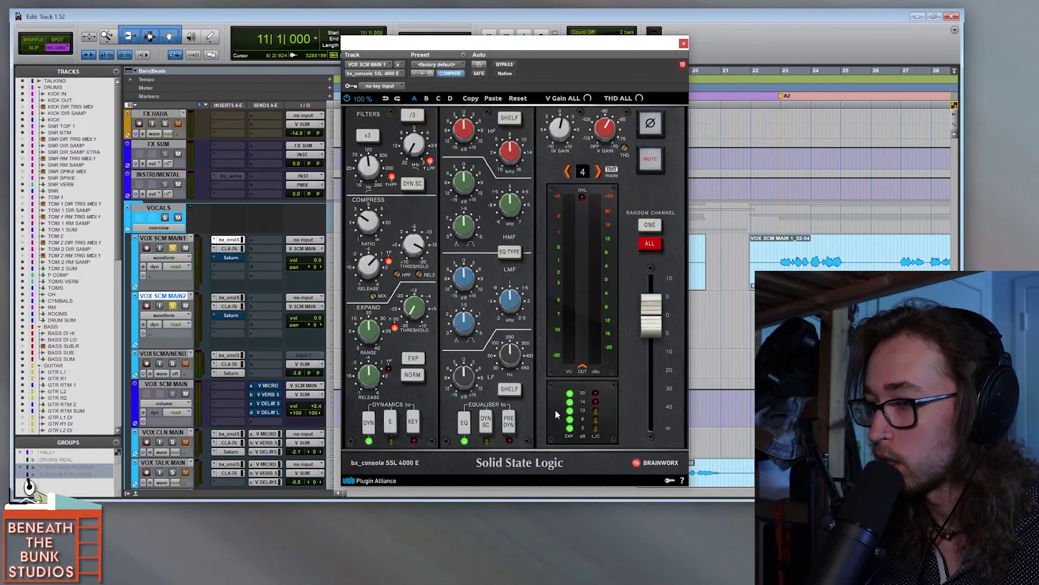
left_click(683, 44)
left_click(229, 248)
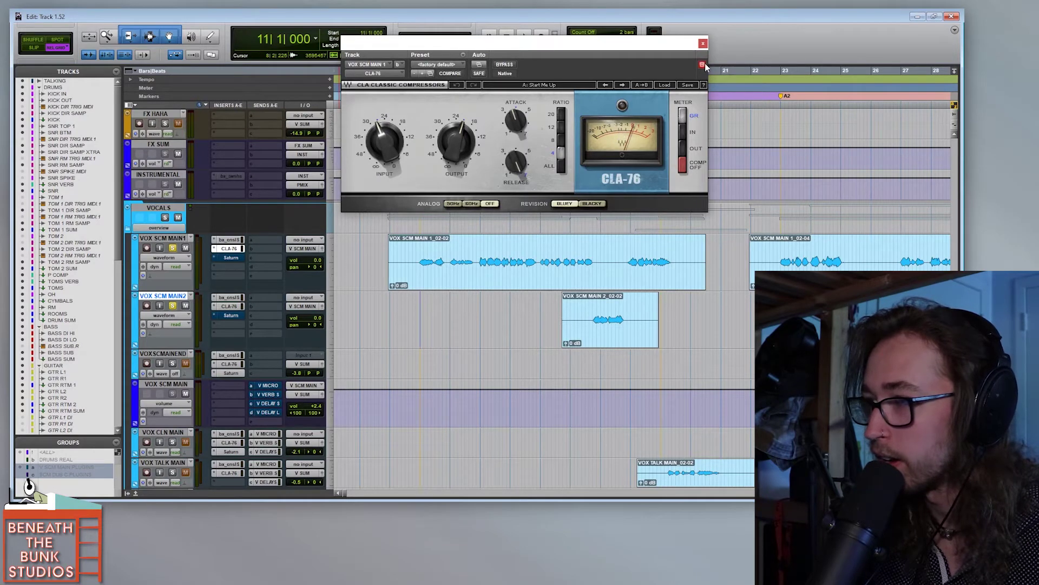
left_click(703, 43)
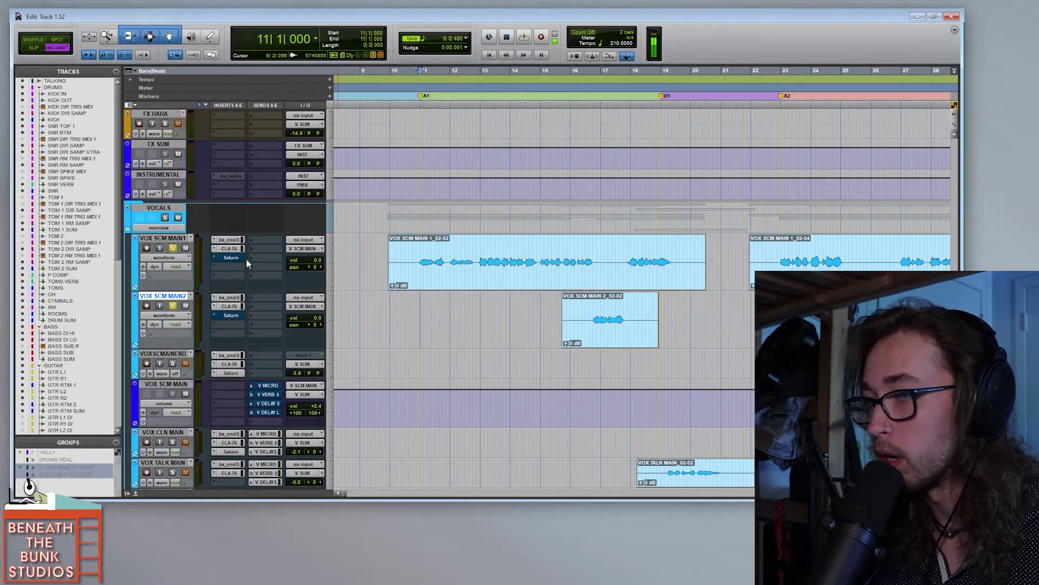
- Activate FabFilter Saturn on both scream tracks and play the vocal with the VOX SCM MAIN1 instance open, closing it when done
left_click(230, 316)
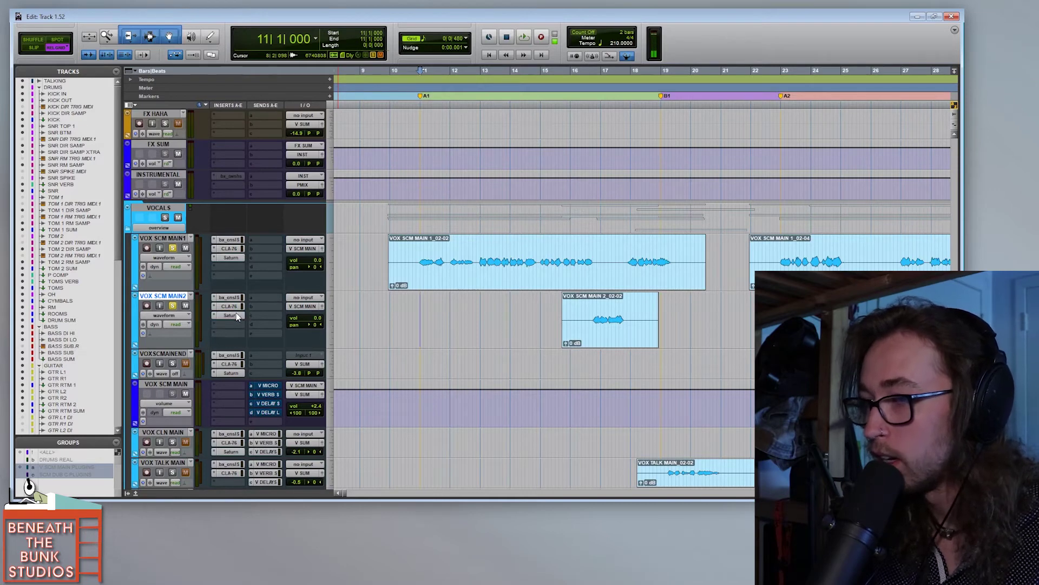
left_click(231, 258)
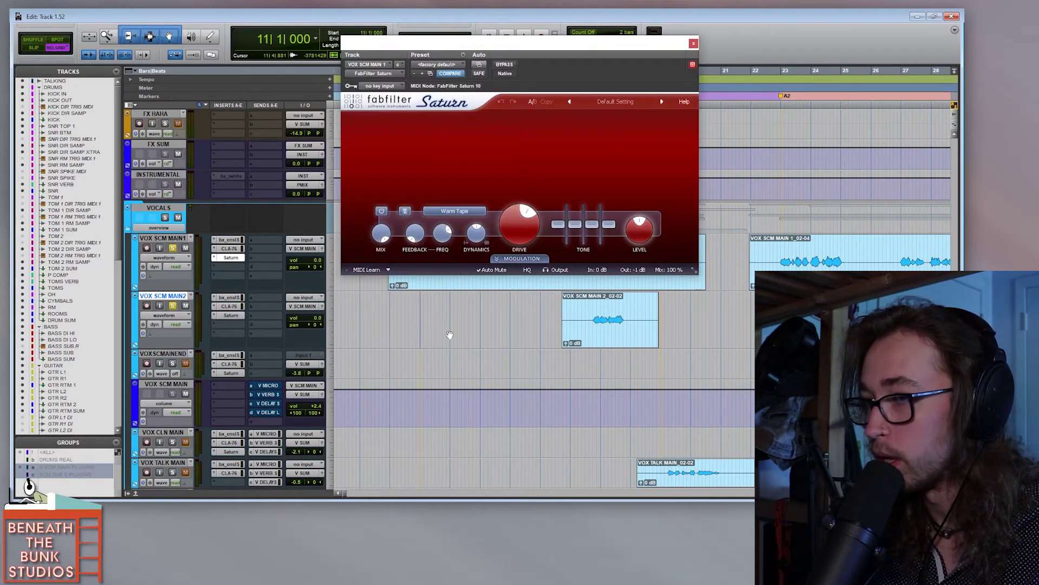
key("space")
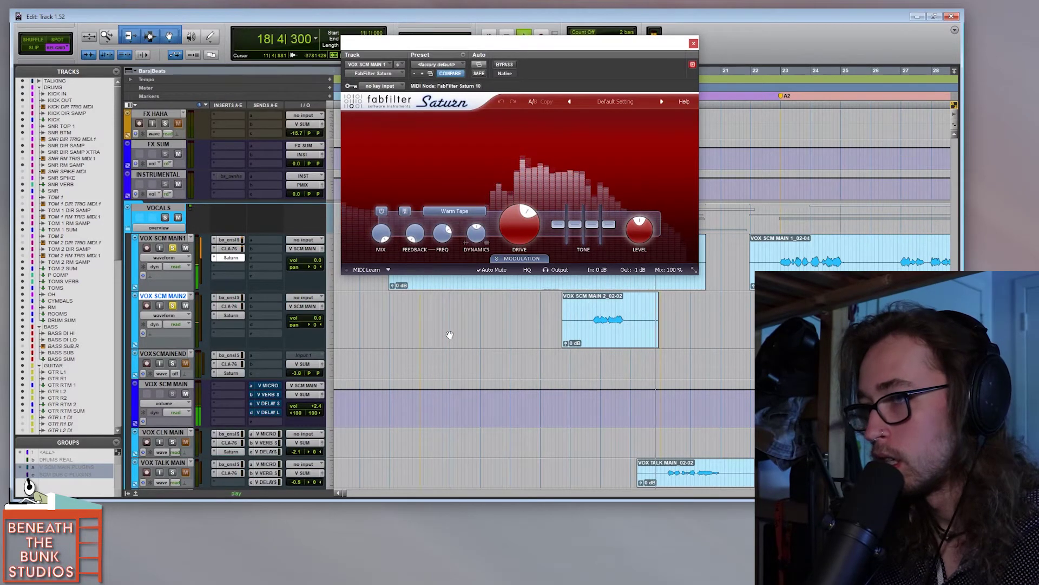
key("space")
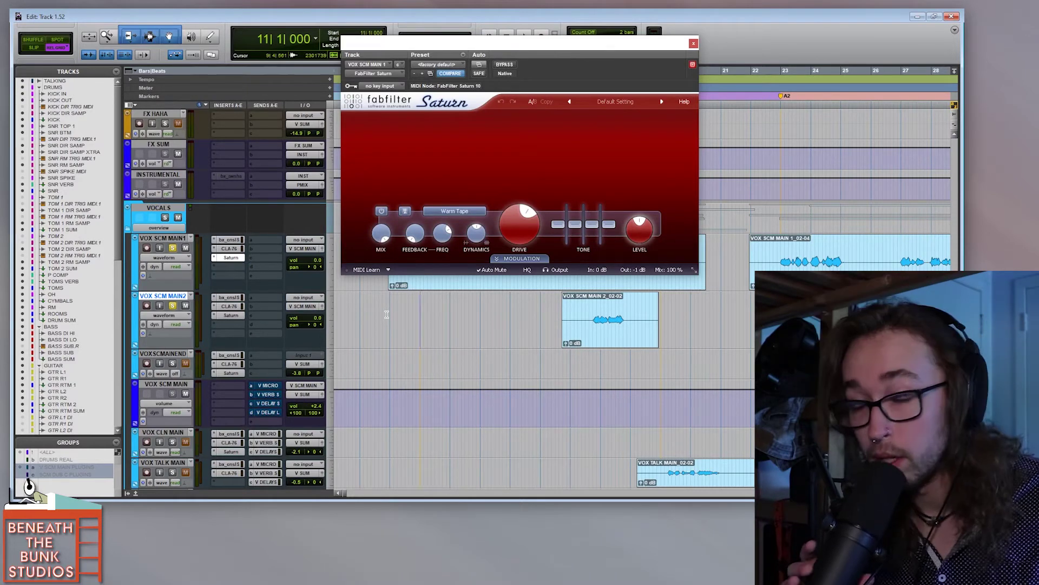
key("ctrl+w")
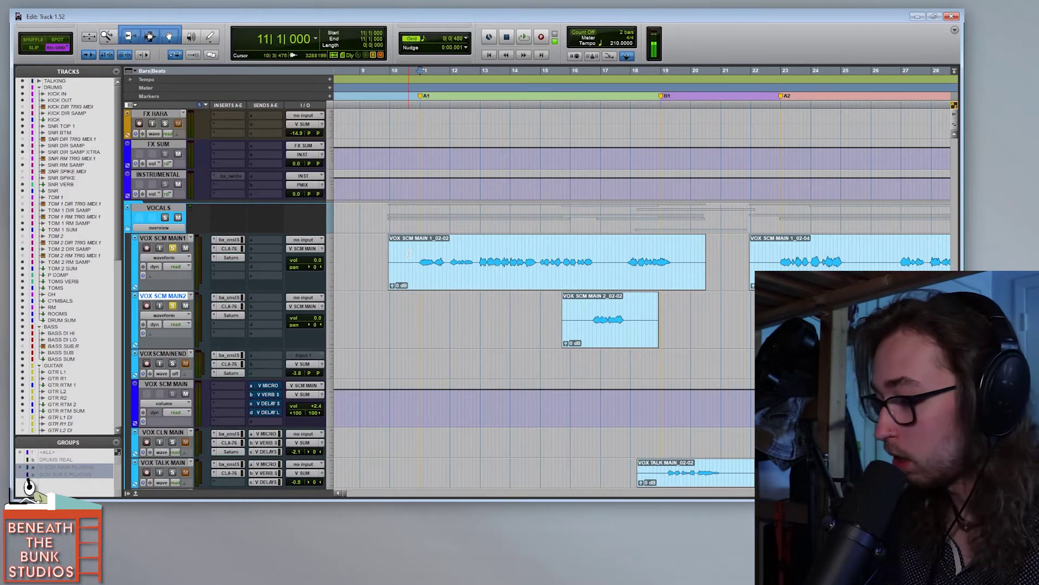
- Examine the bx_console SSL 4000 E and CLA-76 settings on VOX SCM MAIN1
left_click(230, 241)
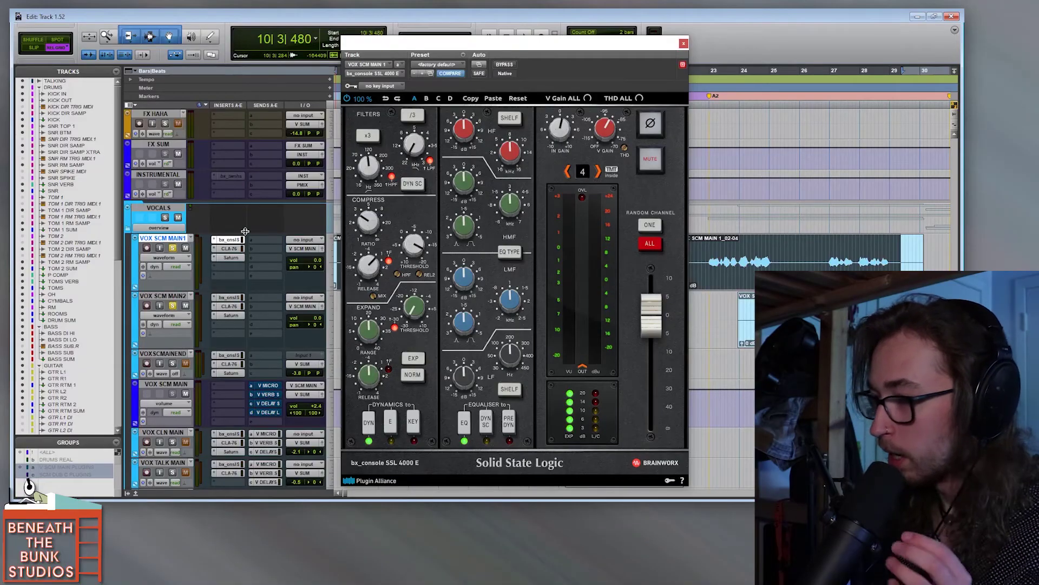
left_click(683, 43)
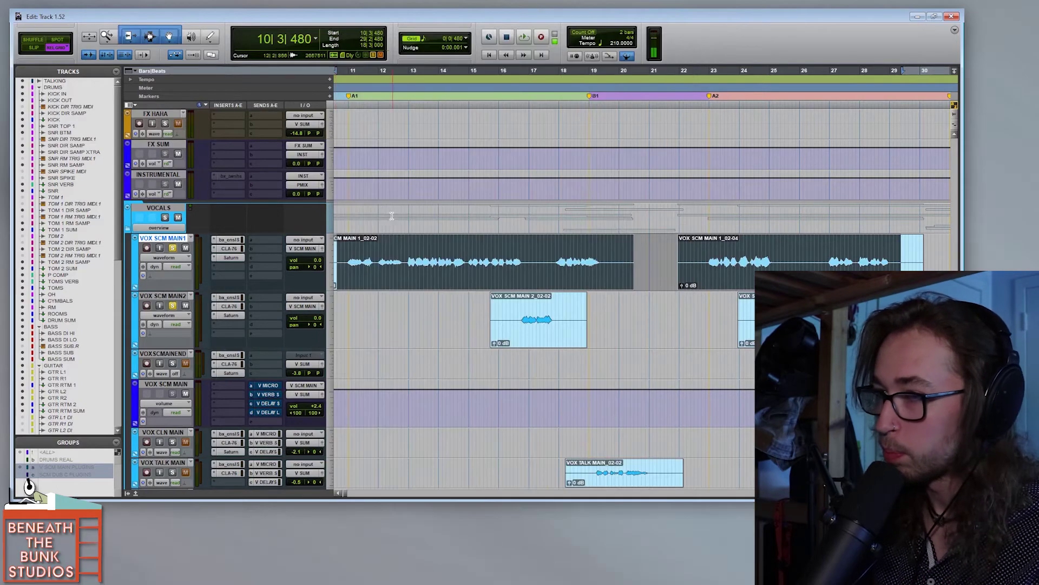
left_click(236, 249)
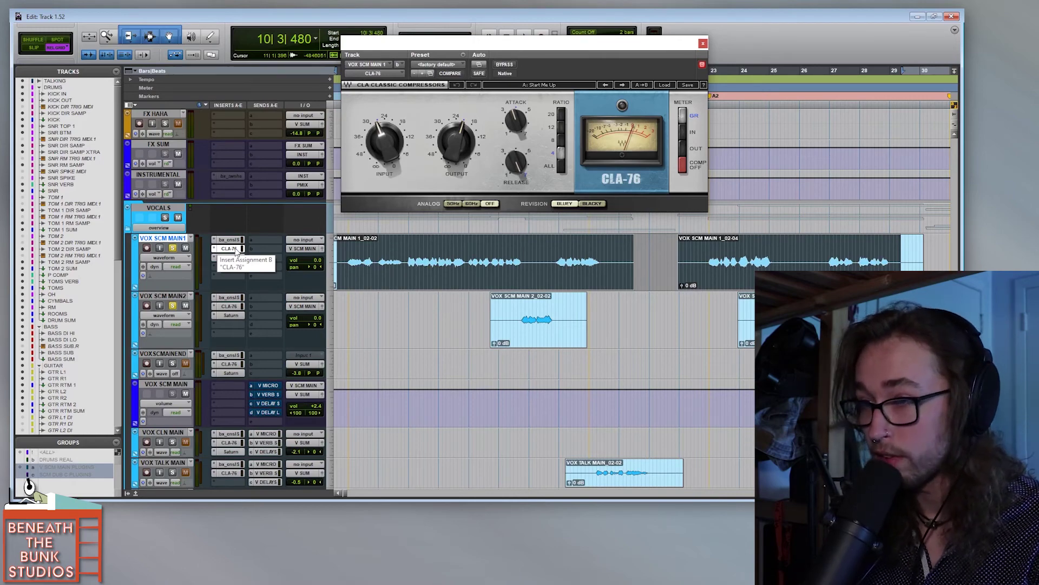
left_click(236, 242)
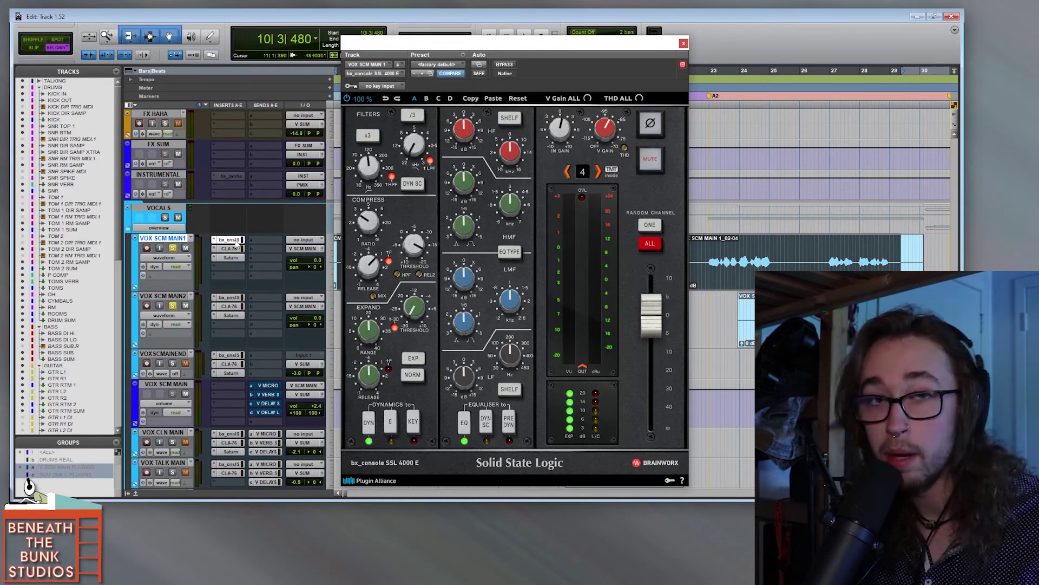